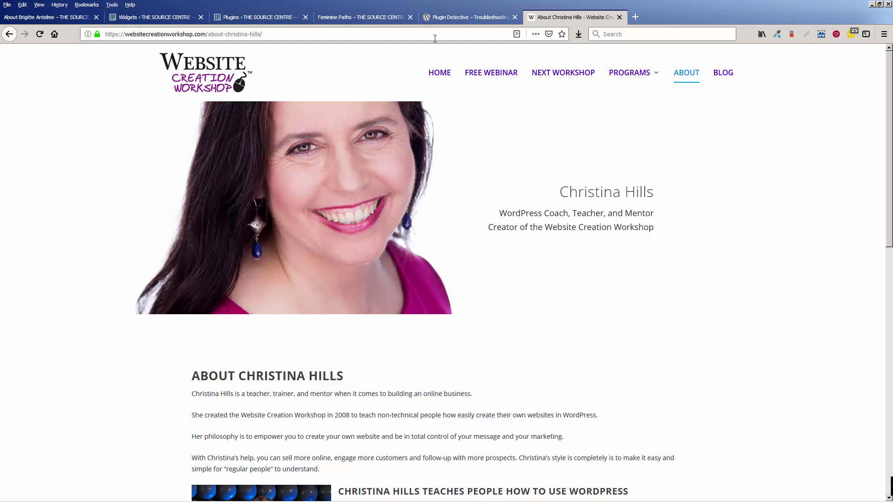
Check the Plugin Detective tab, then switch to the site's Widgets admin page in Firefox
left_click(452, 20)
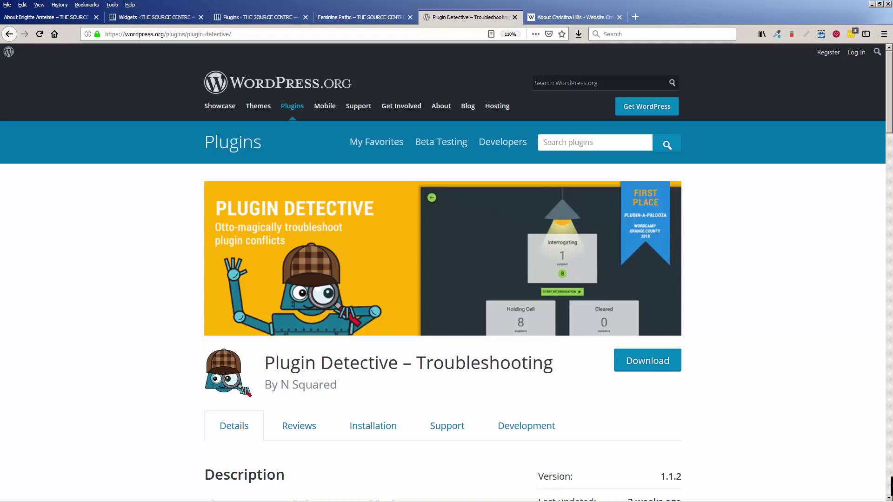
left_click(160, 17)
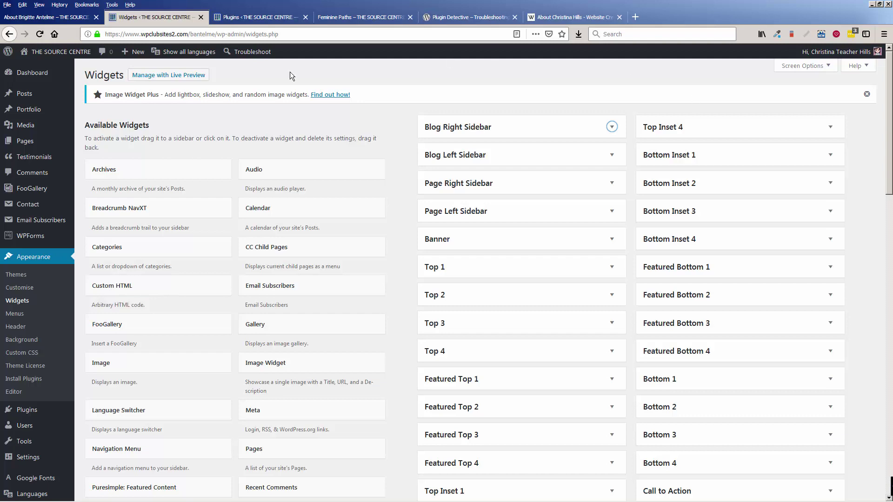
Switch to the Plugin Detective tab so the extra Plugins page can be dropped
left_click(436, 16)
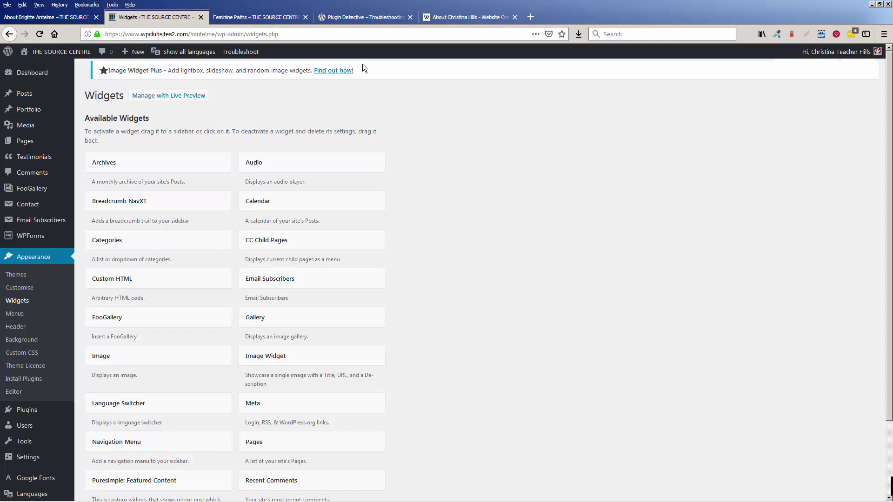
Glance at the Plugin Detective and Feminine Paths tabs, then open Installed Plugins from Widgets
left_click(363, 17)
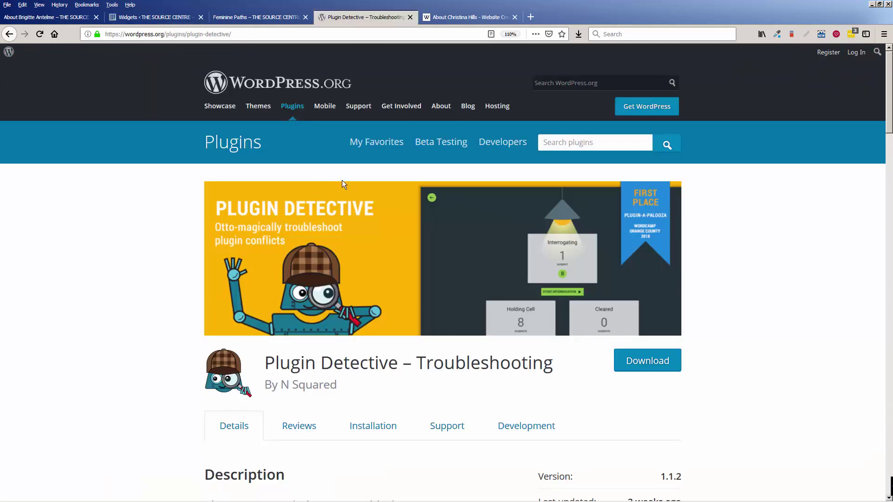
left_click(251, 19)
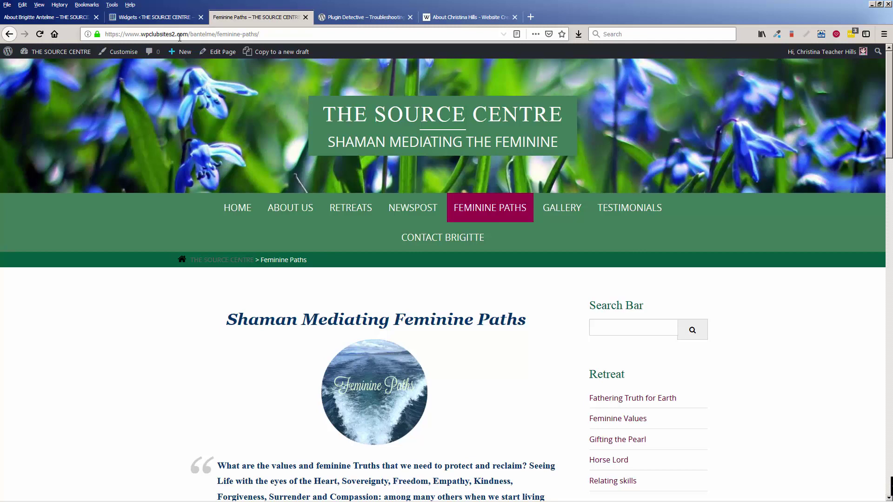
left_click(170, 21)
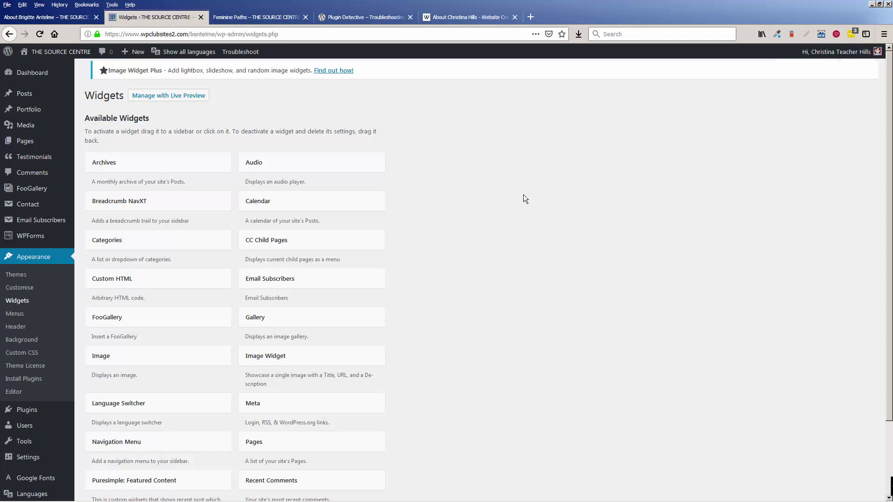
left_click(54, 411)
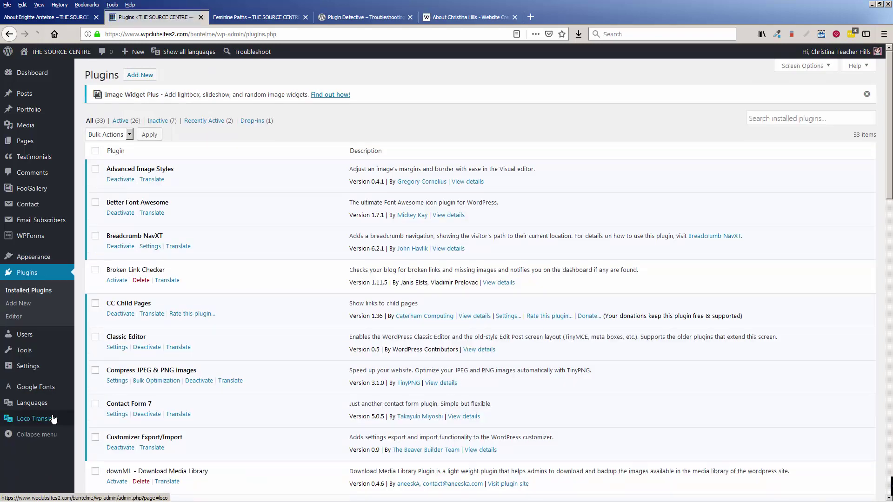
Scroll the 33-plugin list to Plugin Detective – Troubleshooting, version 1.1.2, active
mouse_move(74, 400)
scroll(74, 400, "down", 5)
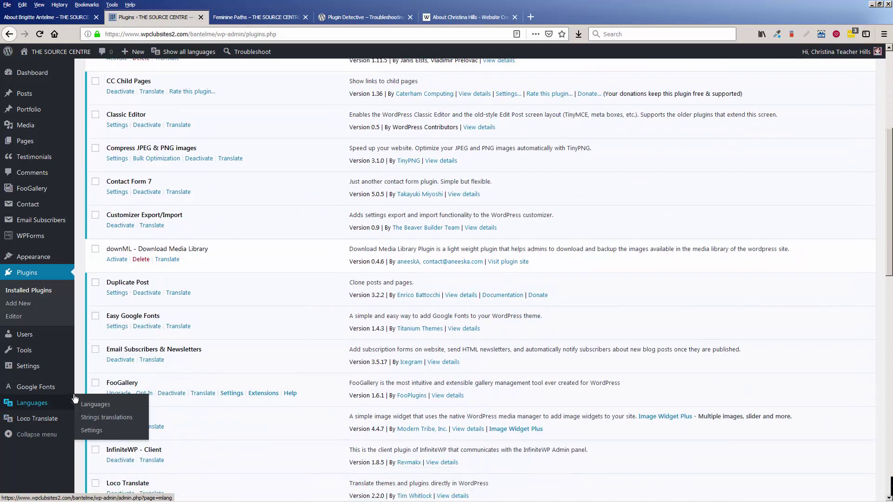
scroll(73, 399, "down", 7)
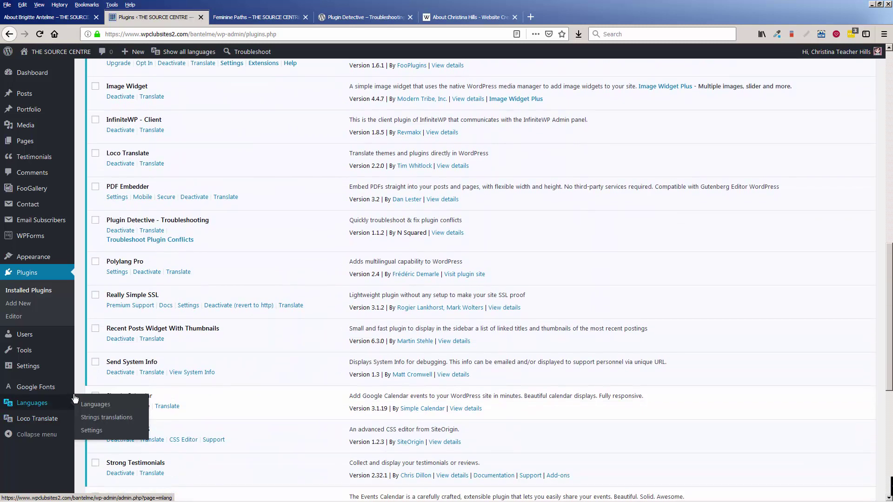
scroll(75, 399, "down", 2)
scroll(97, 318, "up", 3)
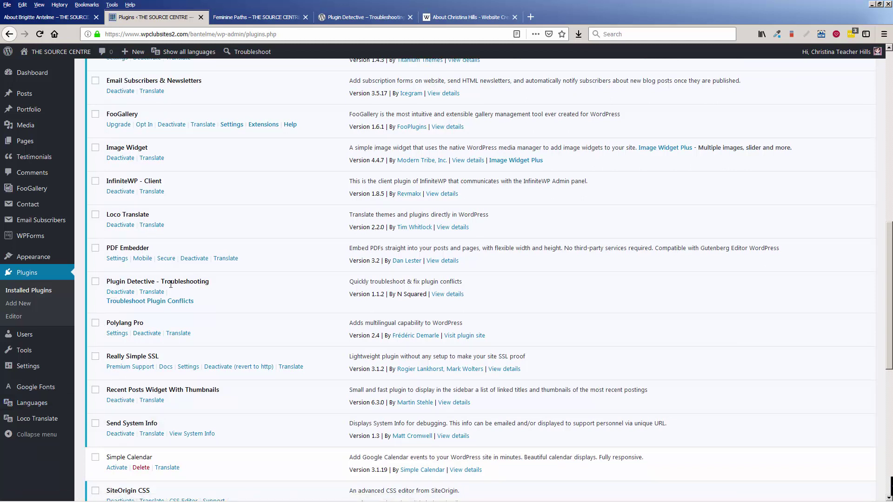
Launch Troubleshoot Plugin Conflicts, open a new case, and go to the Dashboard inside it
left_click(141, 306)
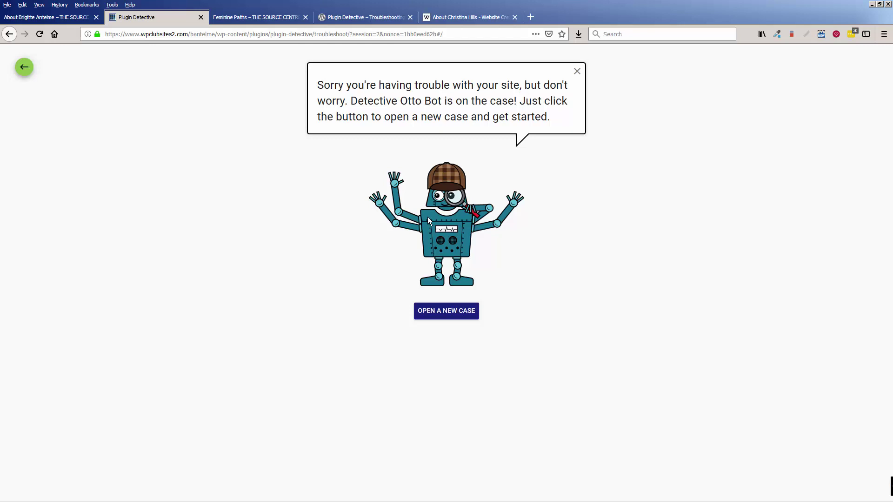
left_click(441, 311)
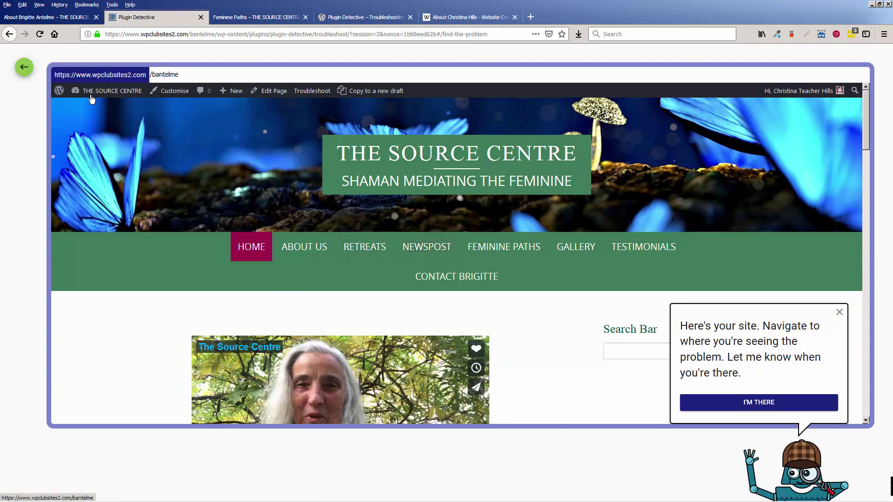
mouse_move(91, 99)
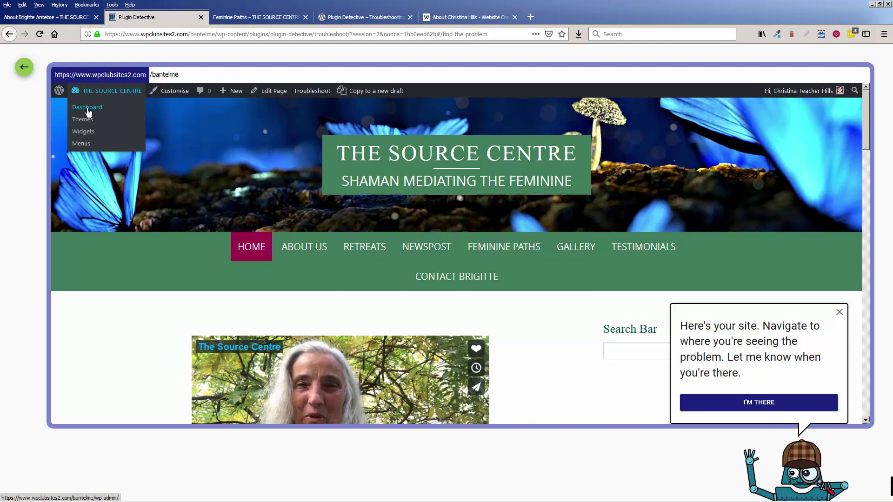
left_click(88, 108)
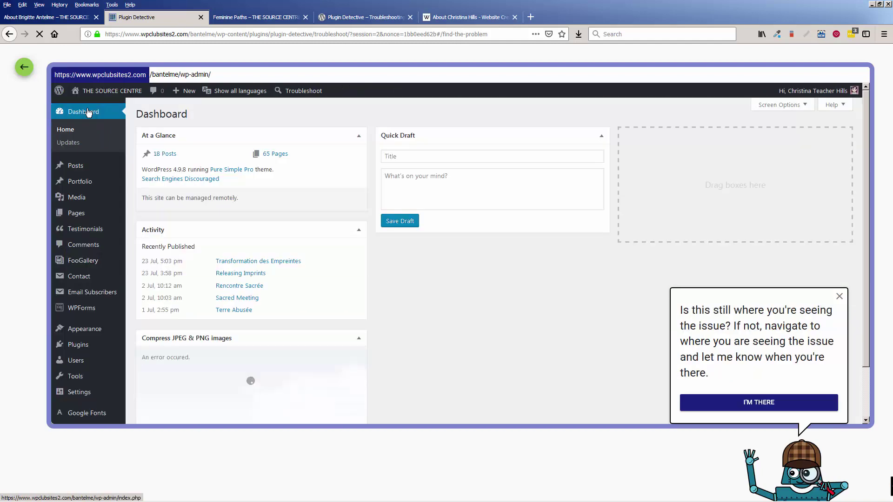
Navigate to Appearance > Widgets in the case frame and confirm it shows the problem
mouse_move(96, 336)
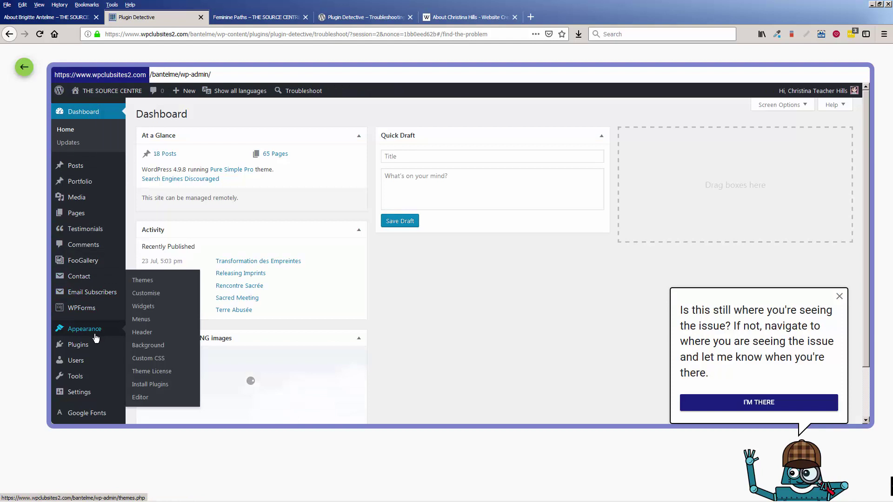
left_click(143, 307)
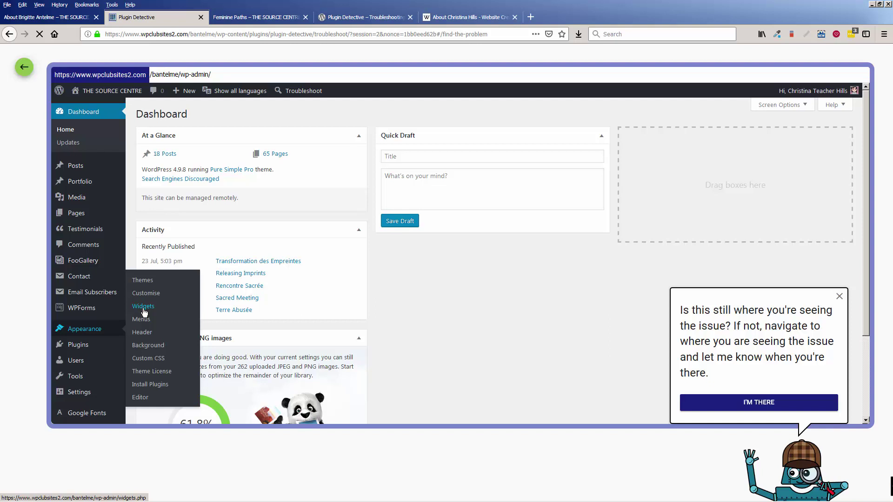
left_click(175, 310)
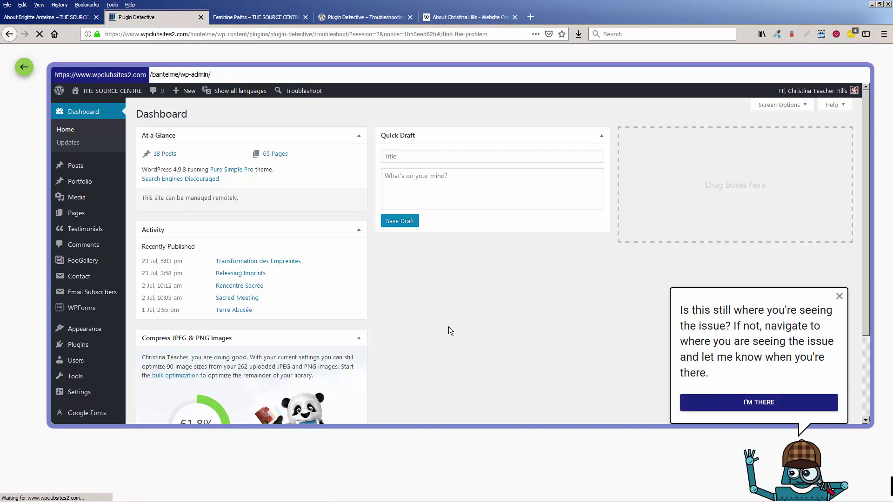
left_click(99, 332)
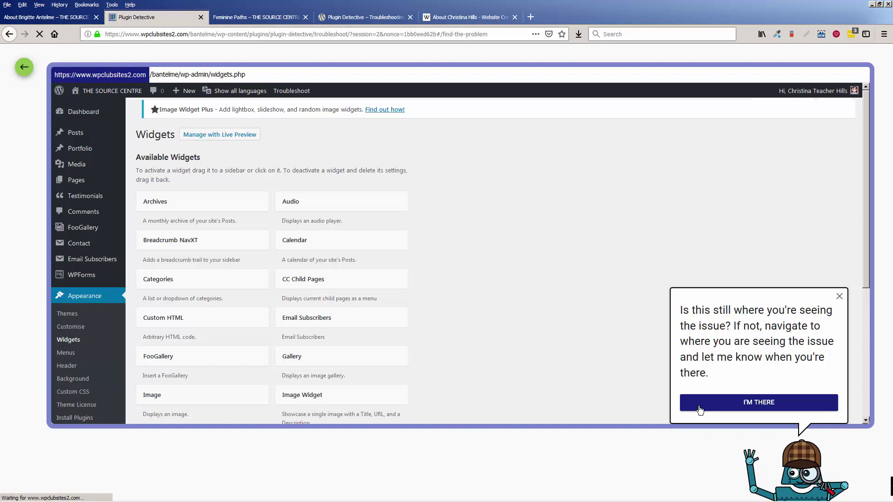
left_click(730, 403)
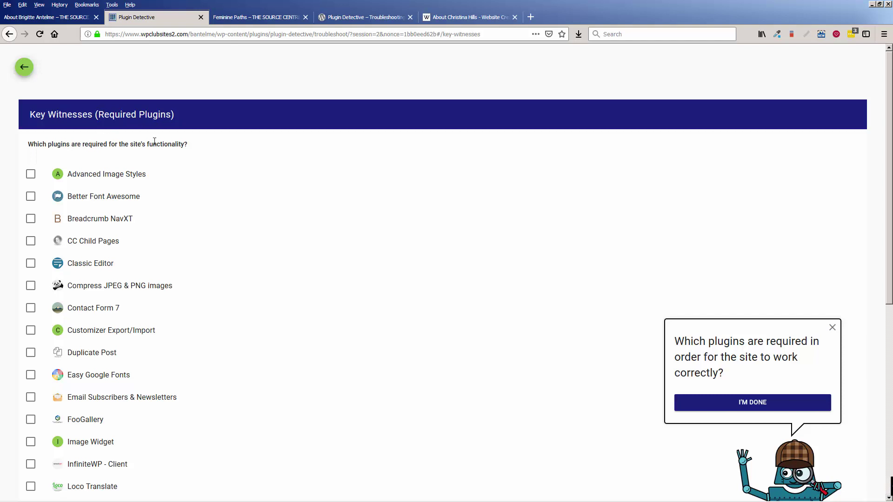
Mark Loco Translate as a required Key Witness plugin and submit the list with I'm Done
scroll(154, 141, "down", 7)
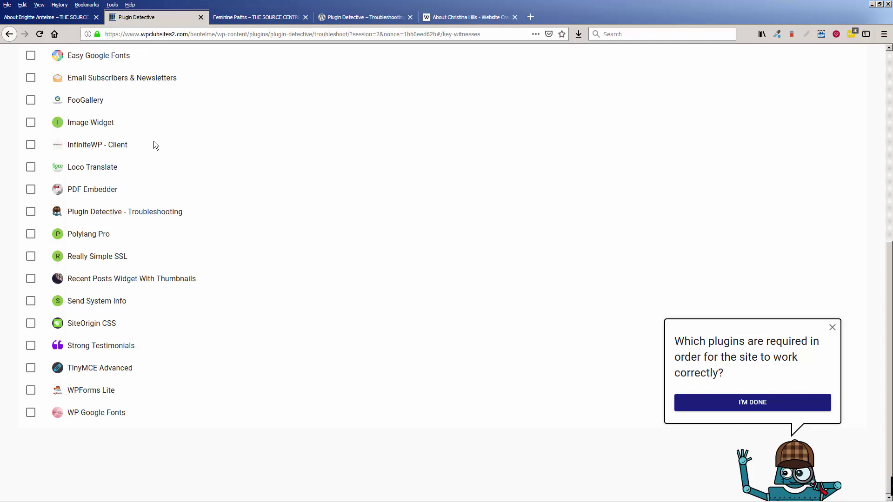
scroll(150, 142, "up", 6)
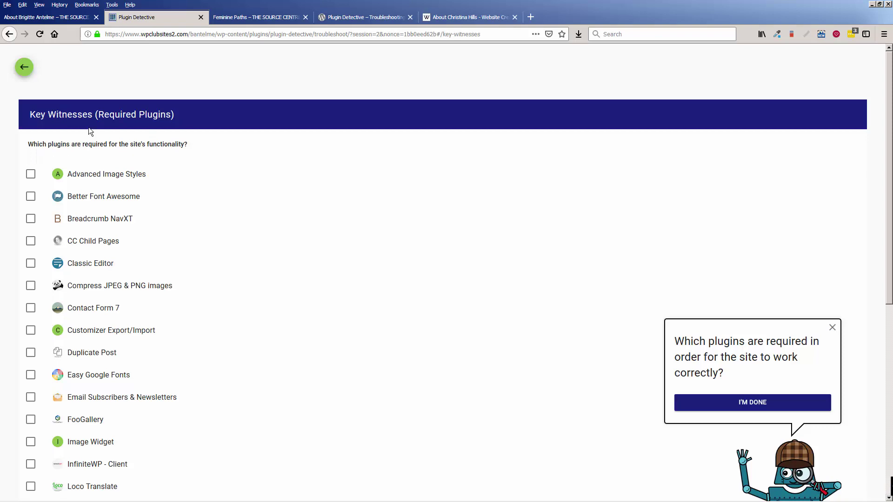
scroll(177, 168, "down", 5)
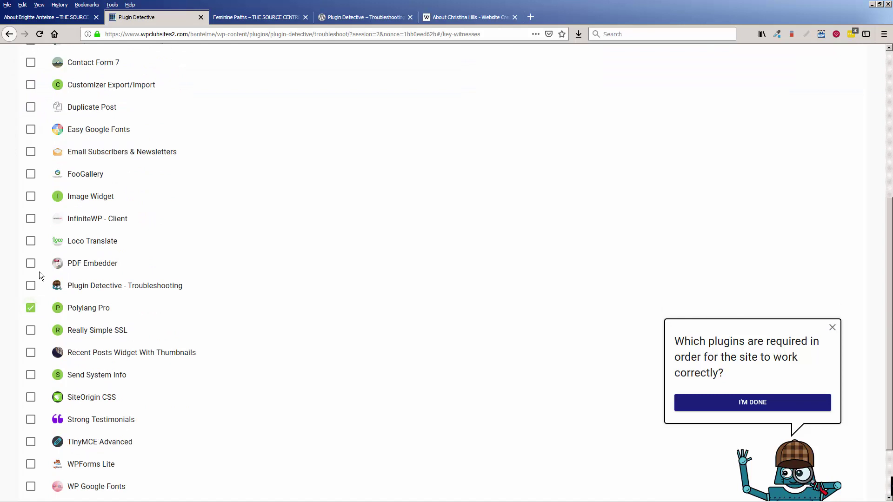
left_click(32, 246)
scroll(42, 249, "up", 5)
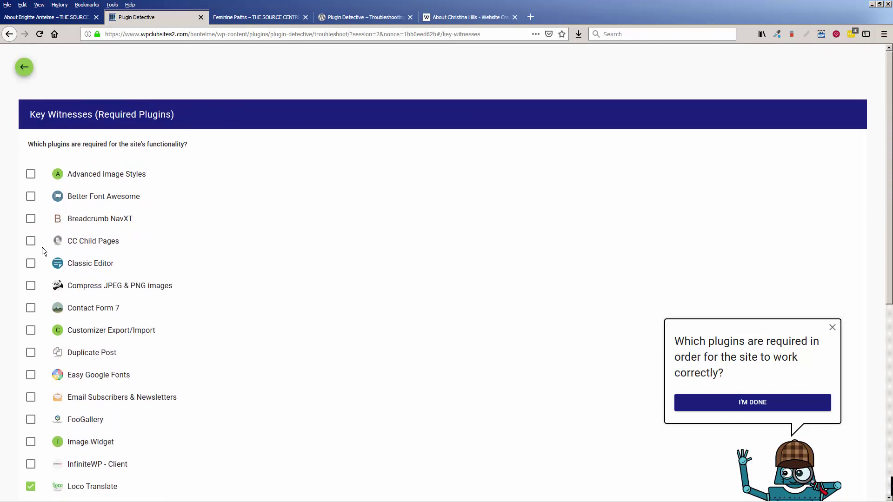
left_click(749, 401)
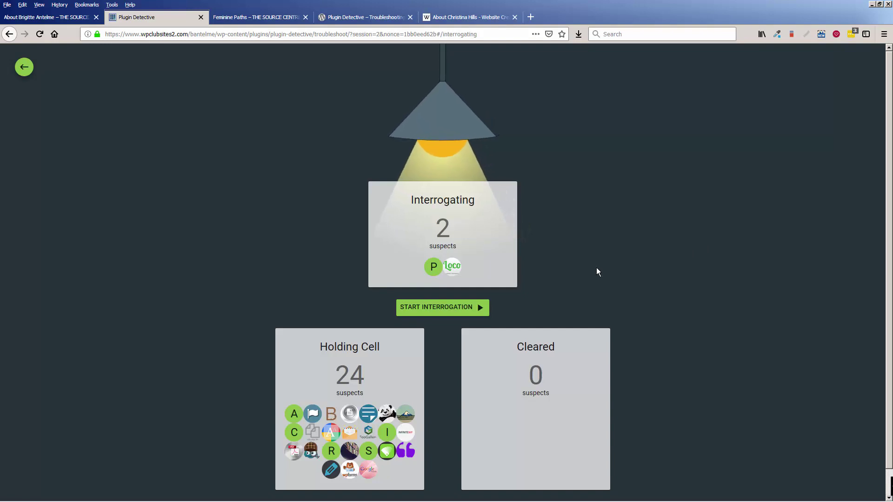
Run two interrogation rounds, reporting the Widgets problem fixed each time, leaving 8 suspects
left_click(433, 308)
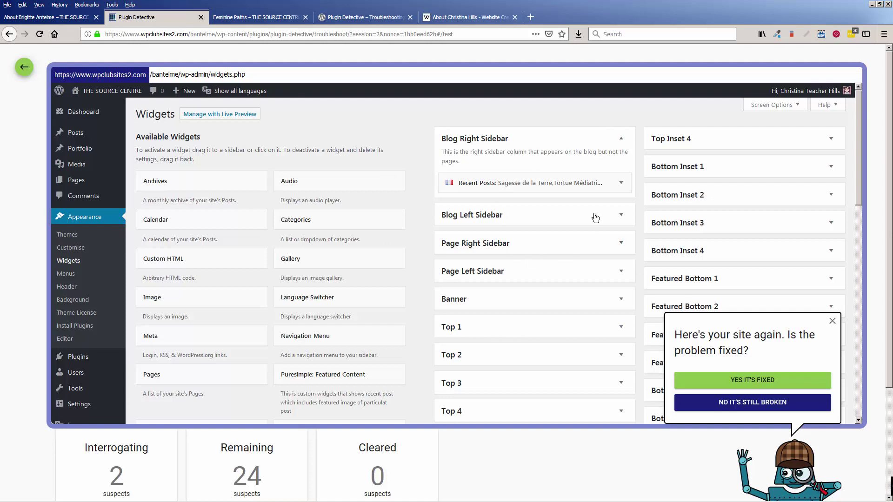
left_click(728, 380)
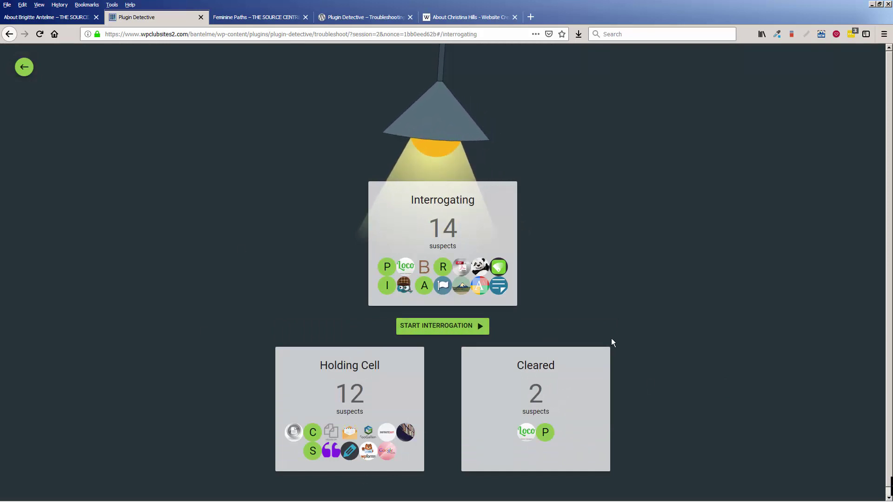
left_click(444, 327)
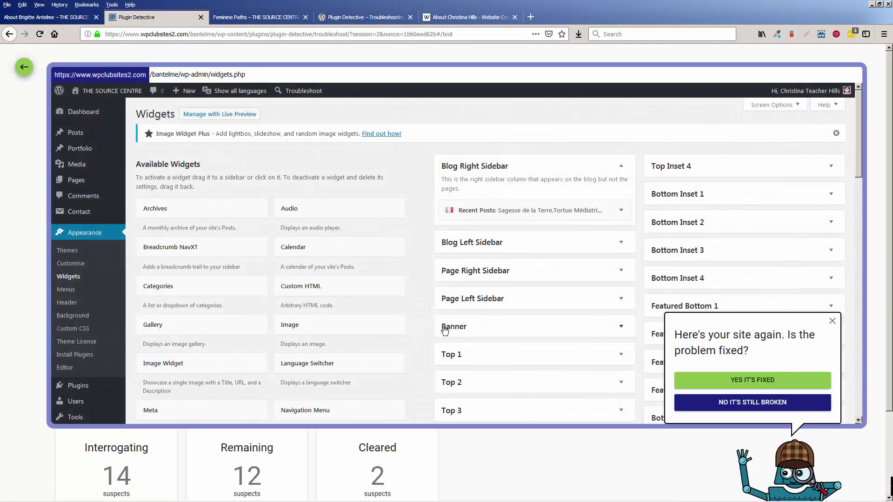
scroll(550, 376, "down", 3)
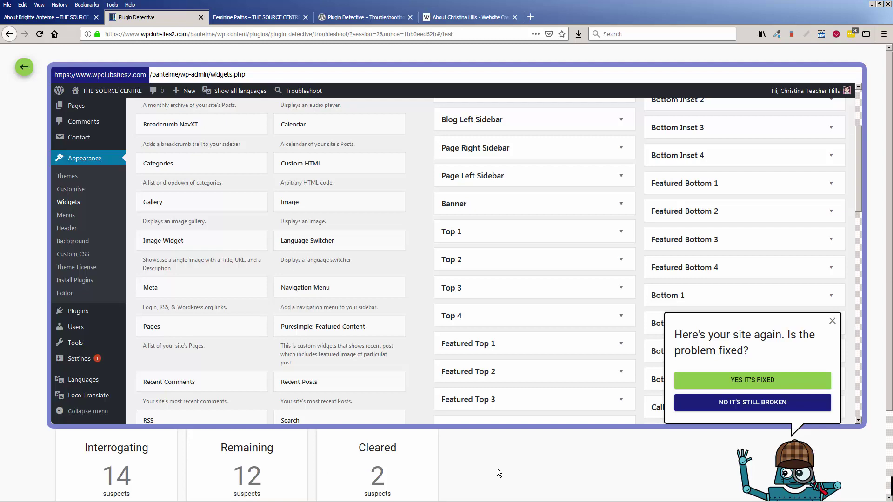
scroll(579, 354, "up", 2)
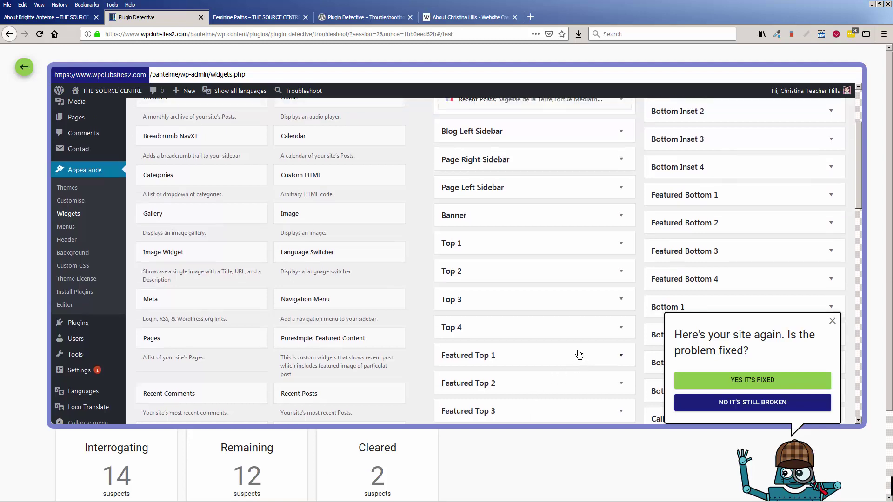
left_click(744, 382)
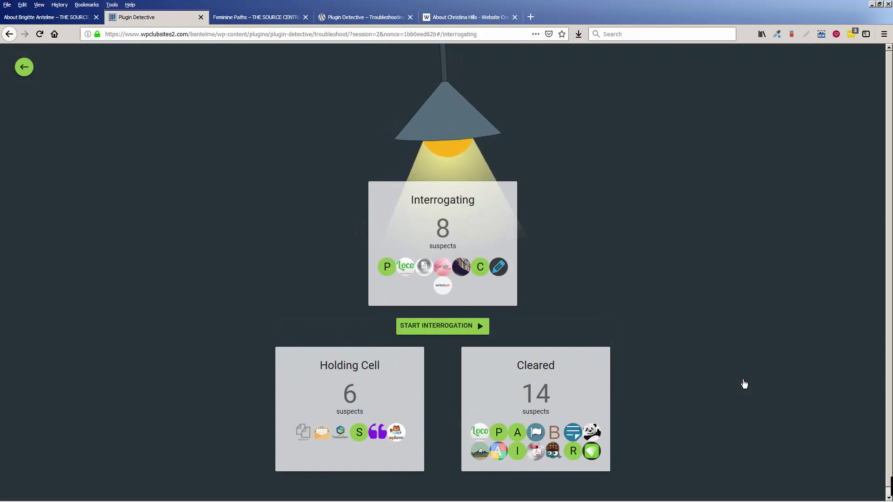
Run two more rounds, answering still broken then fixed, leaving 5 suspects and 20 cleared
left_click(419, 326)
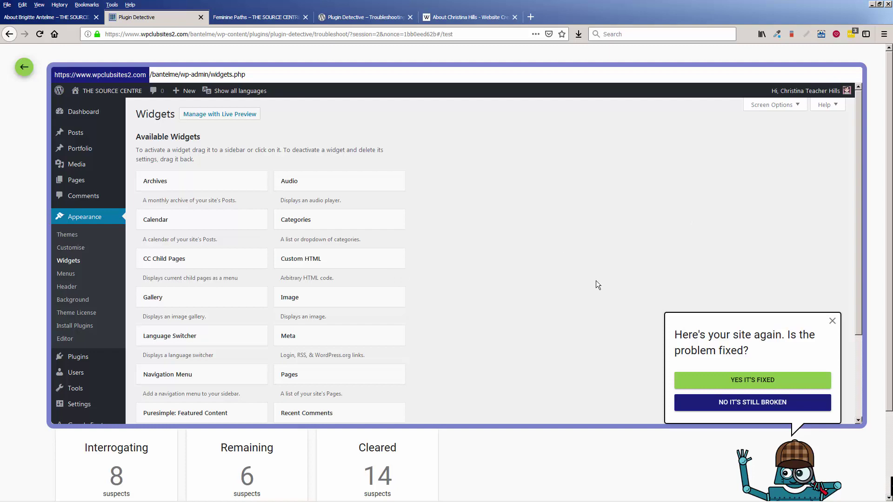
left_click(720, 403)
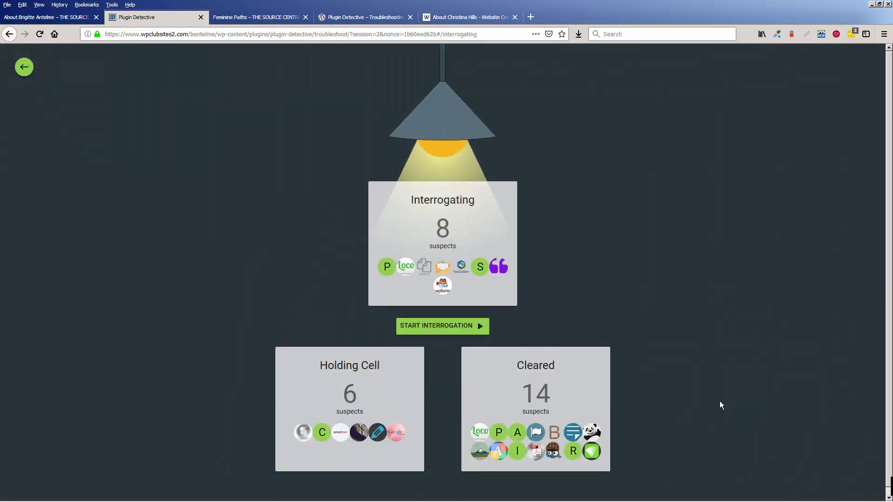
left_click(433, 330)
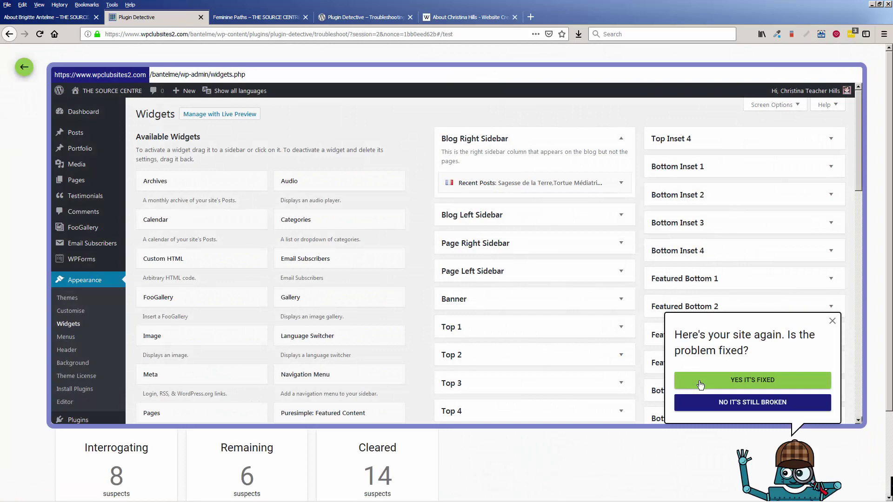
left_click(700, 384)
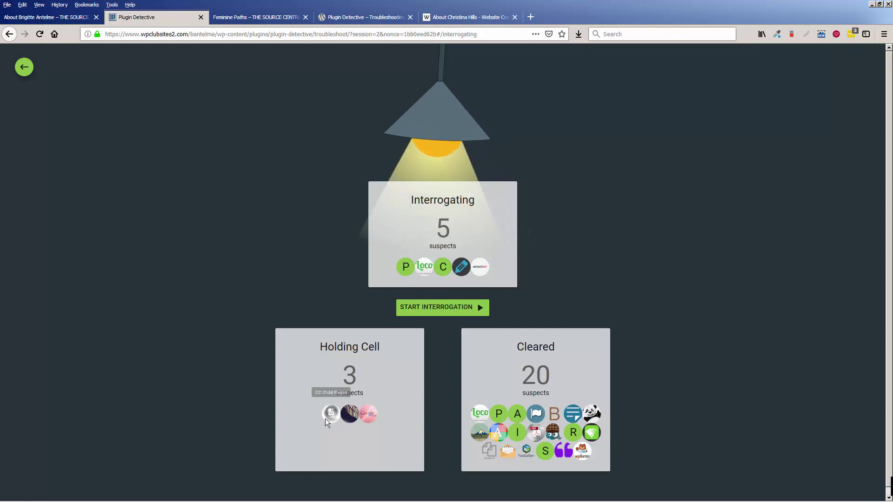
Run the last two rounds, fixed then still broken, exposing Recent Posts Widget With Thumbnails
left_click(457, 312)
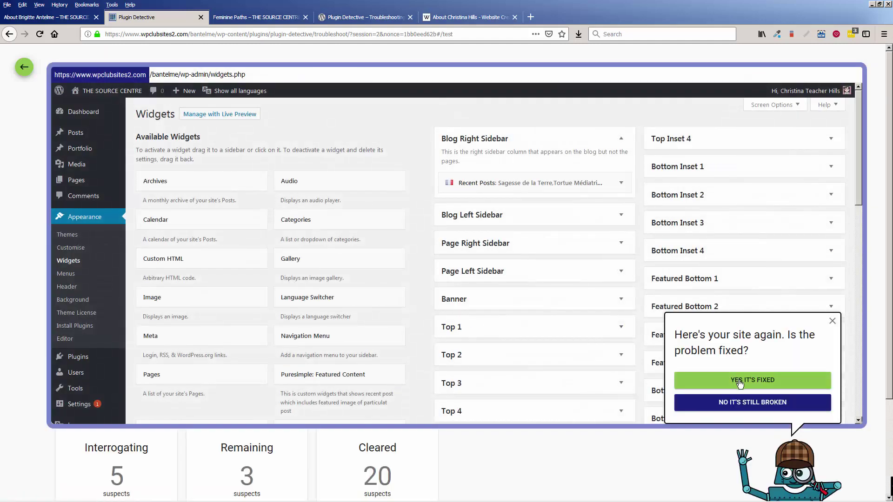
left_click(740, 381)
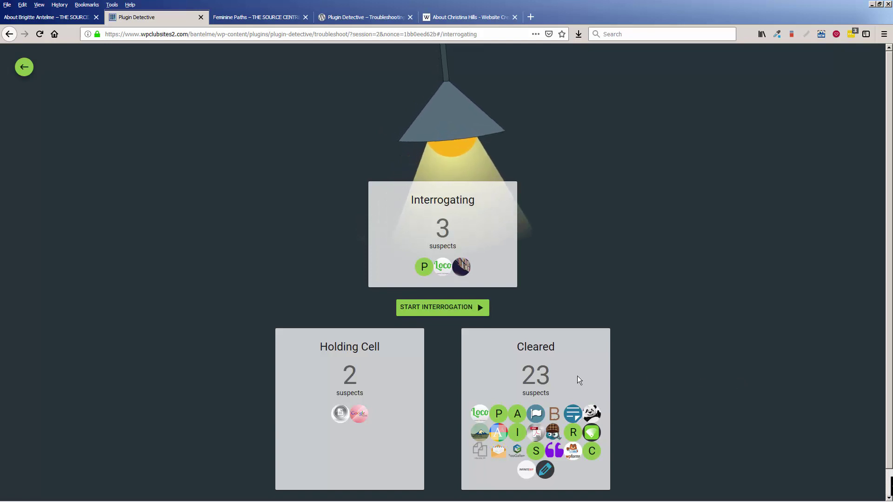
left_click(442, 315)
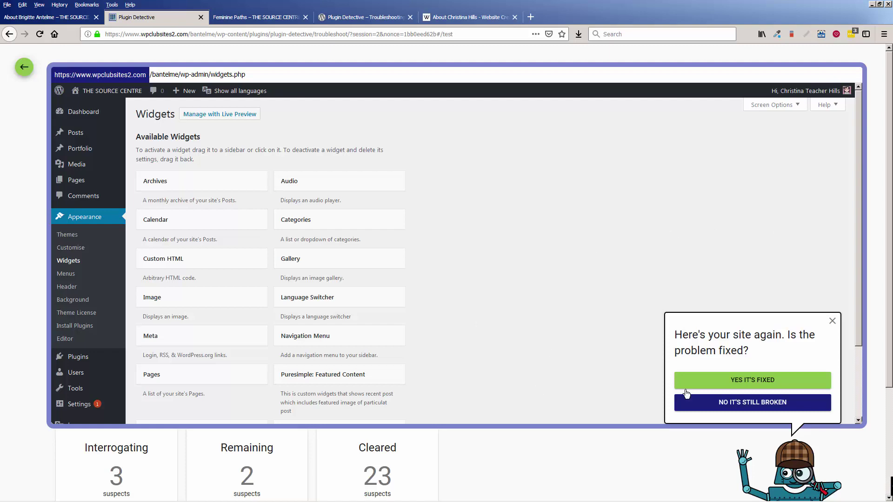
left_click(697, 404)
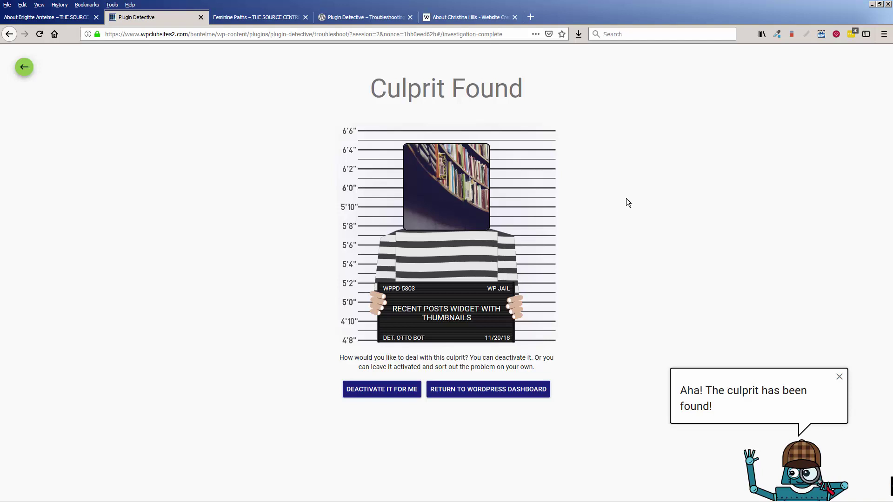
Use Deactivate It For Me on Recent Posts Widget With Thumbnails, then return to the Dashboard
left_click(362, 393)
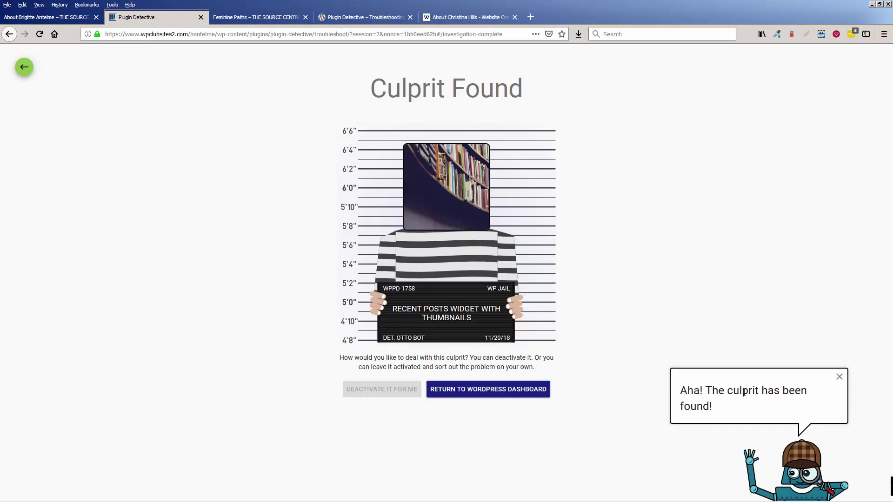
left_click(506, 392)
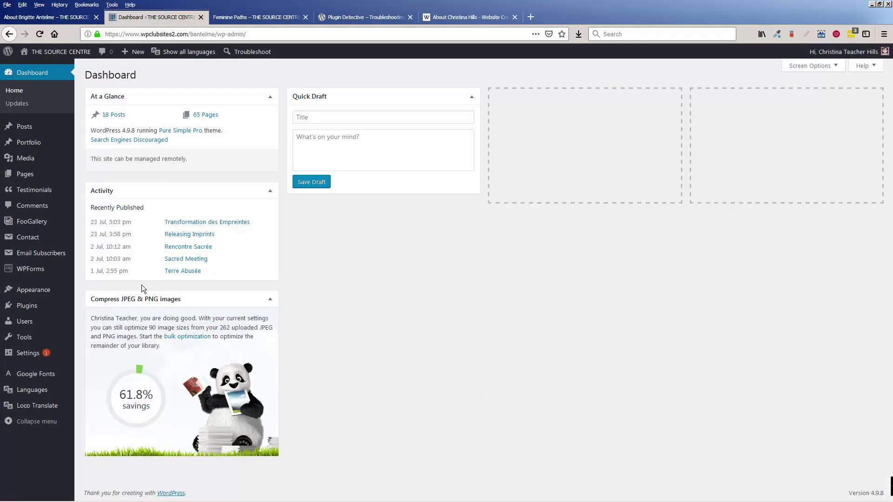
Open Appearance > Widgets and check the available widgets against the Plugin Detective and Feminine Paths tabs
mouse_move(45, 293)
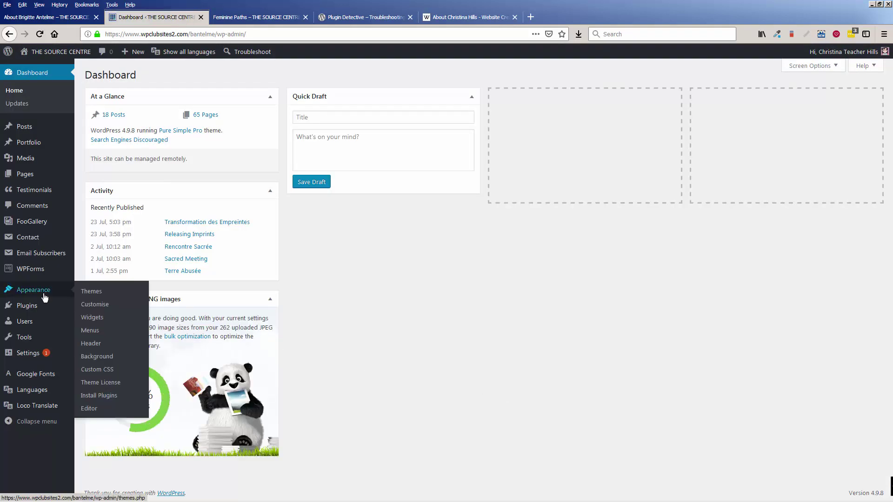
left_click(98, 318)
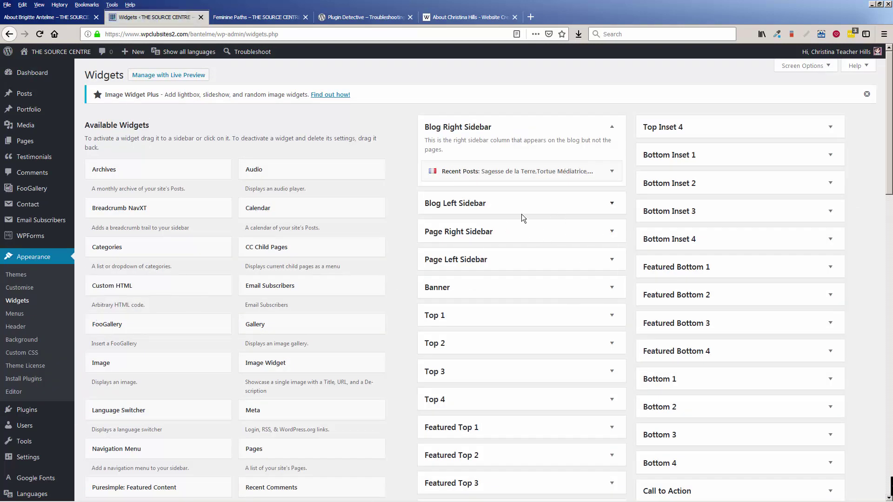
left_click(364, 18)
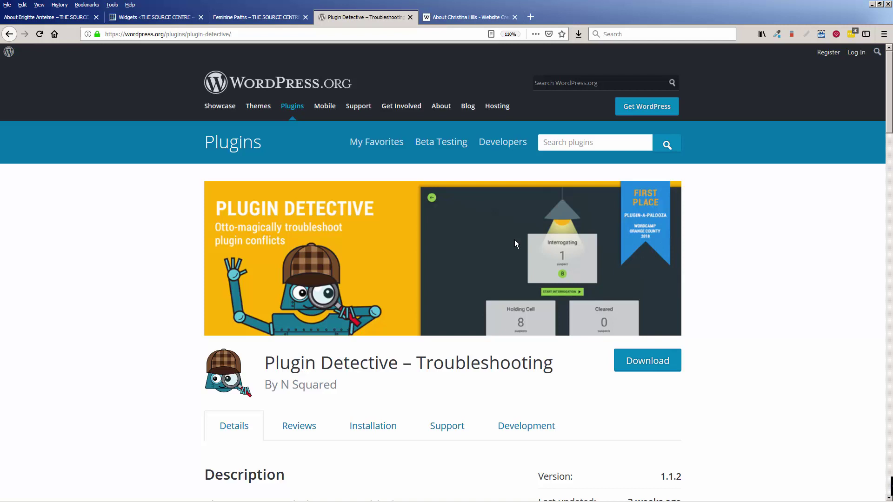
left_click(164, 18)
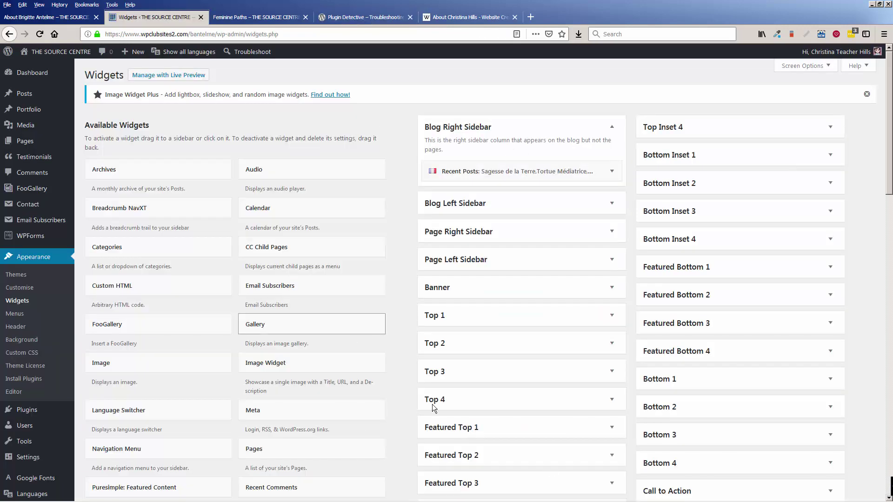
left_click(259, 19)
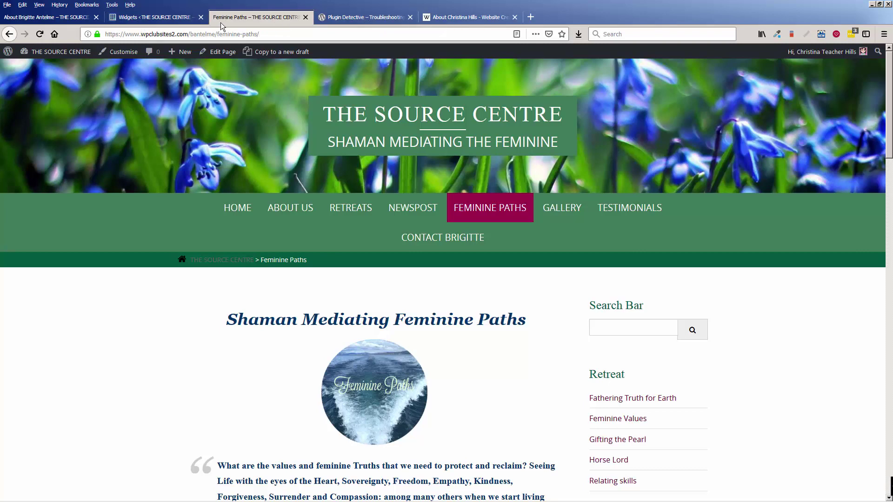
left_click(165, 18)
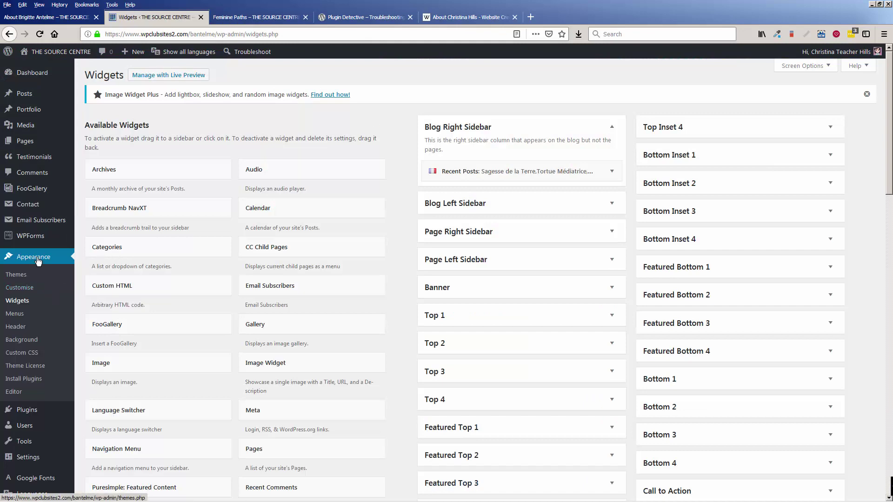
scroll(40, 365, "down", 3)
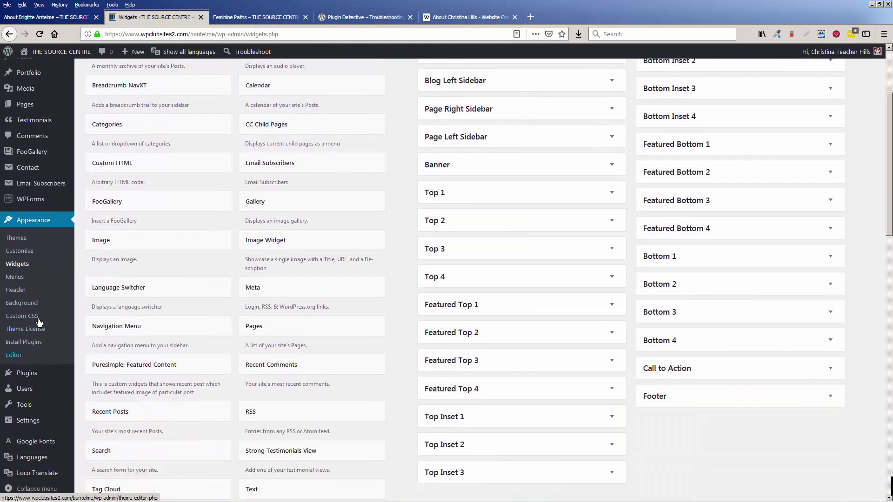
Open the installed plugins list to find Recent Posts Widget With Thumbnails
left_click(40, 374)
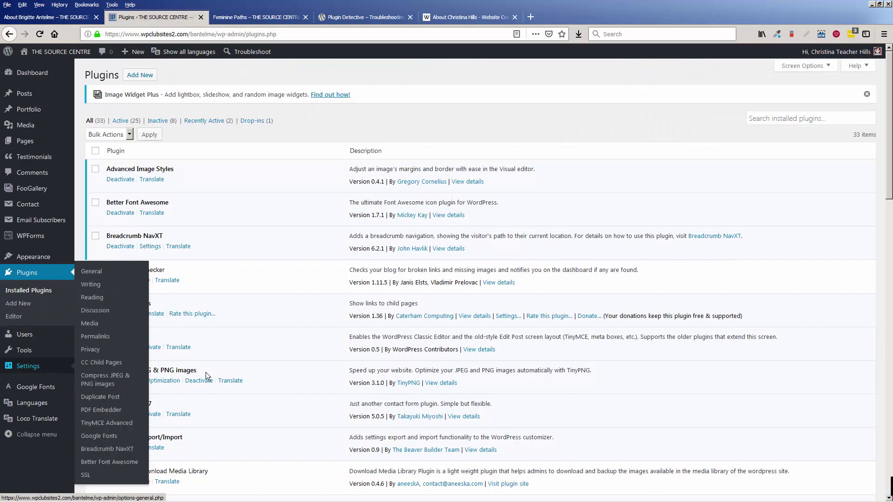
scroll(229, 375, "down", 9)
scroll(230, 375, "down", 4)
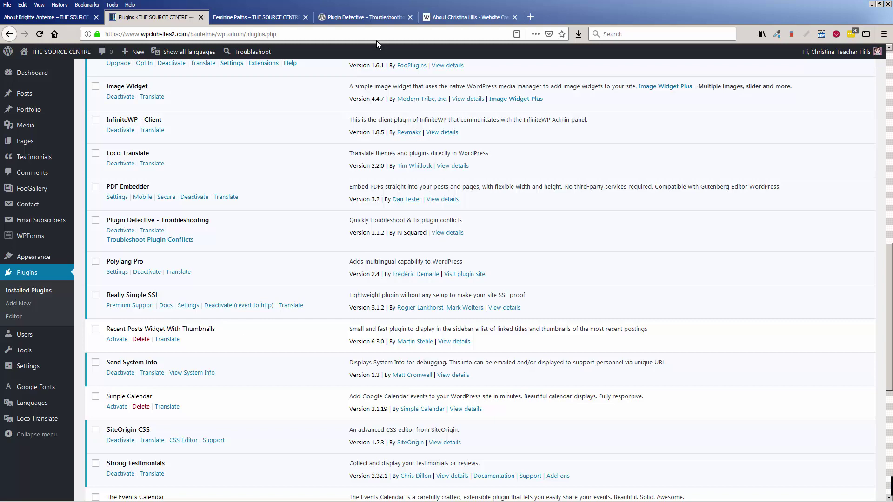
Review the Plugin Detective page, return to the plugins list, then view the Feminine Paths page
left_click(361, 18)
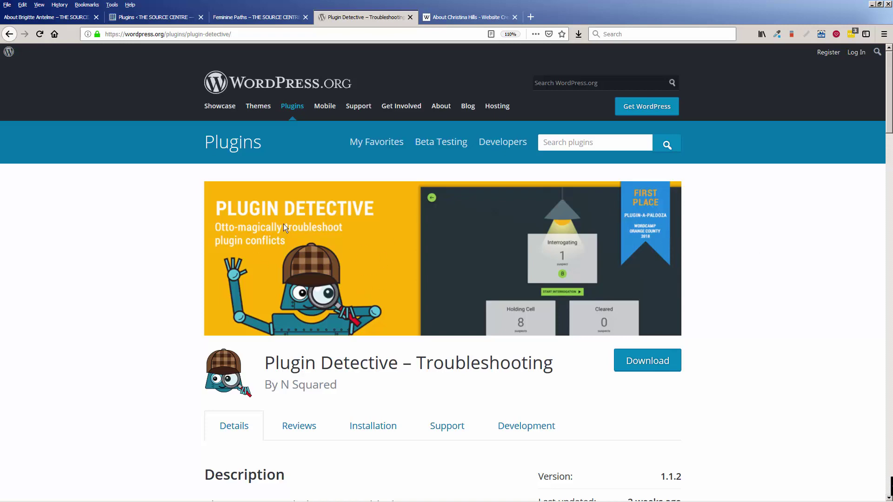
left_click(159, 19)
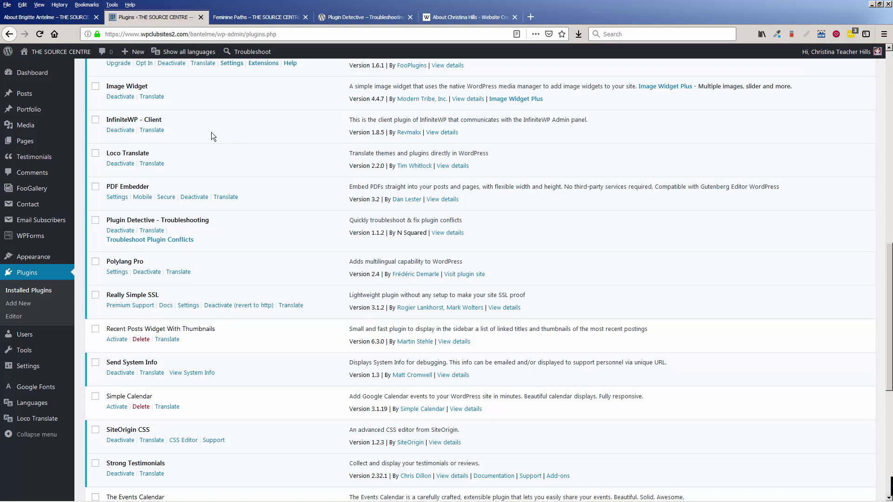
left_click(236, 19)
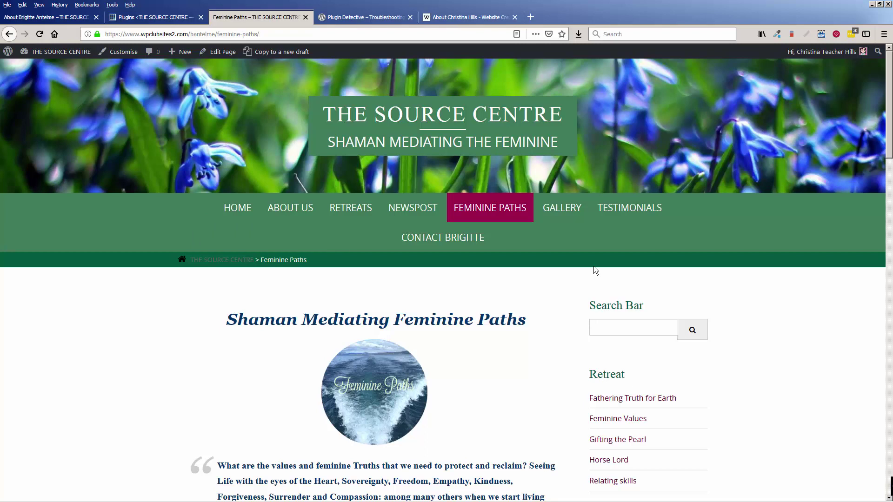
Switch to the Website Creation Workshop About page introducing its creator
left_click(455, 18)
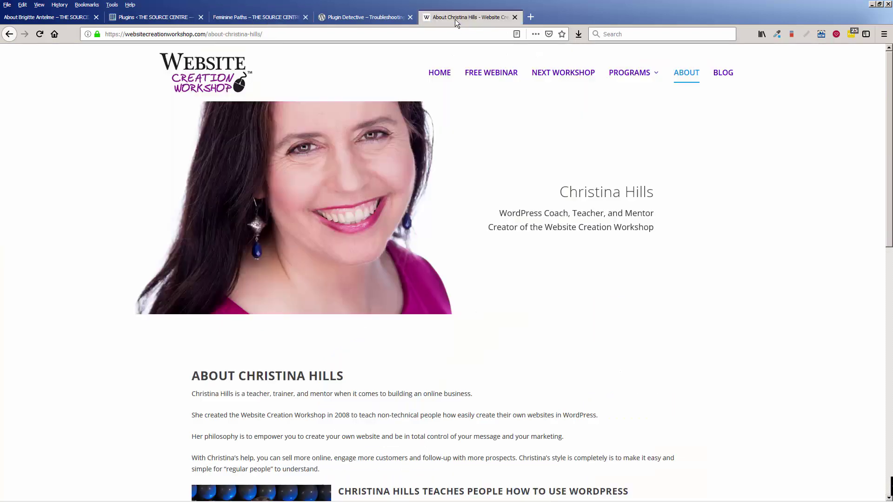